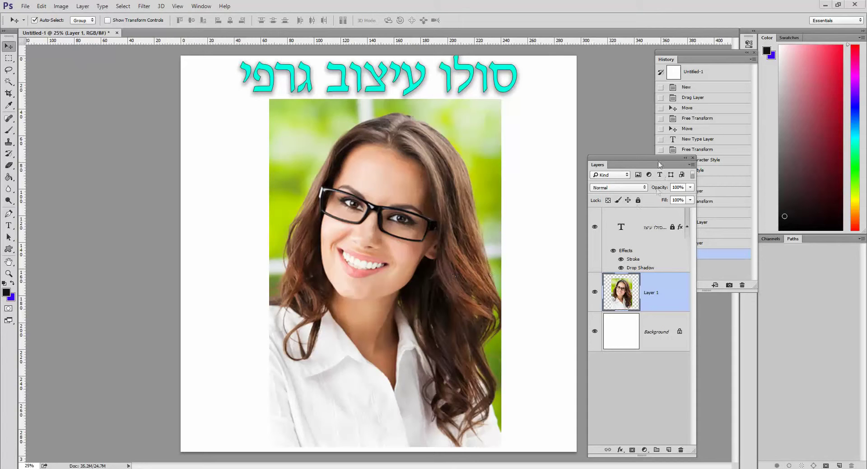
- Duplicate the portrait layer Layer 1, try moving the copy on the canvas, and undo that move
left_click_drag(661, 158, 678, 112)
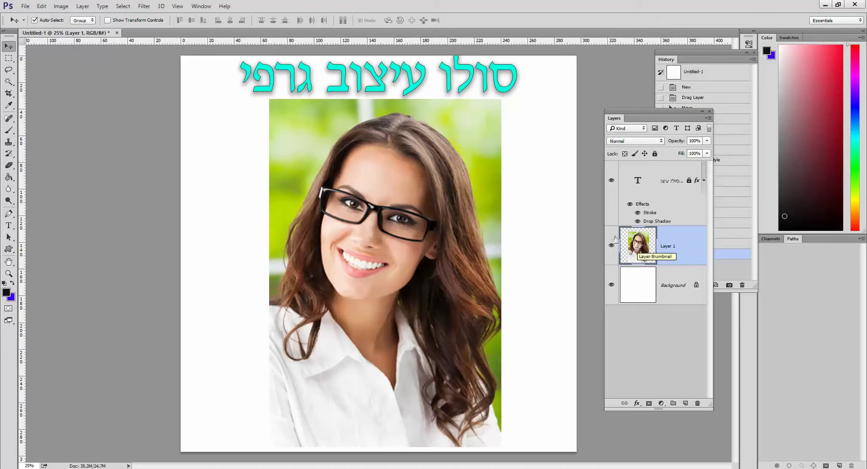
left_click_drag(635, 236, 686, 403)
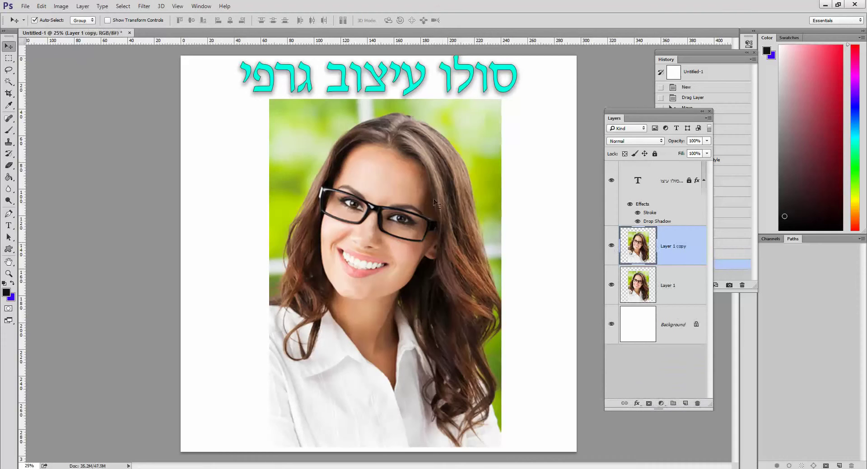
left_click_drag(433, 201, 388, 212)
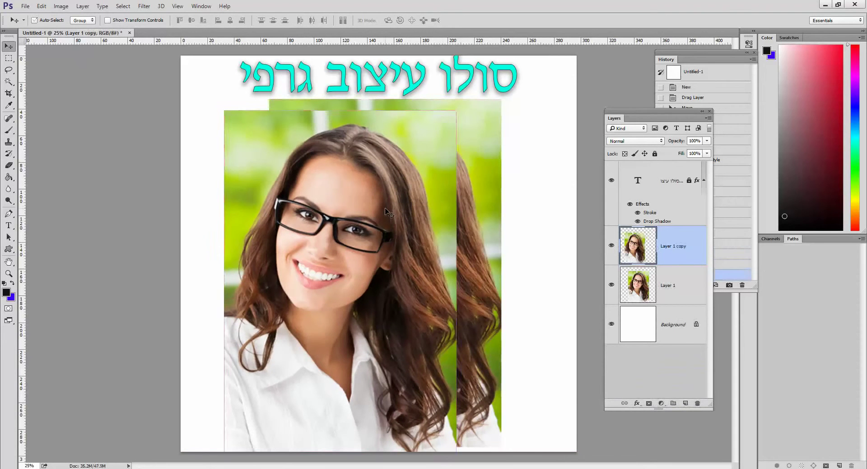
key("ctrl+z")
- Hide the duplicated portrait layer beneath Layer 1 and rename it as המשוכפלת
left_click(613, 245)
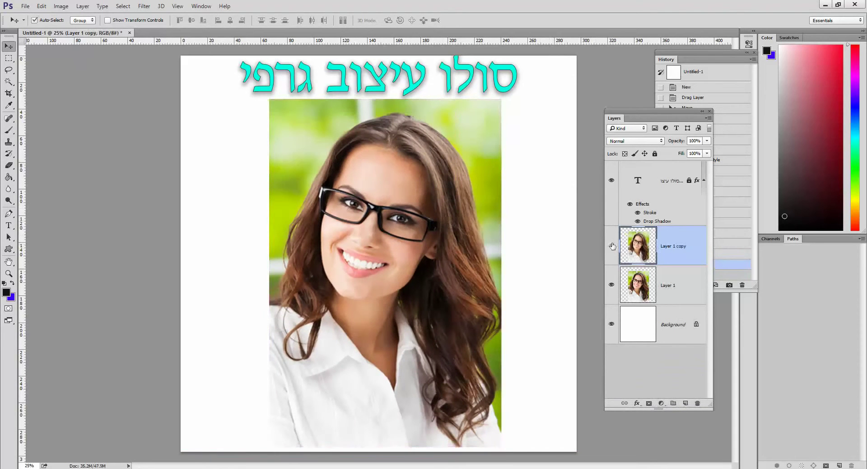
left_click_drag(664, 289, 661, 258)
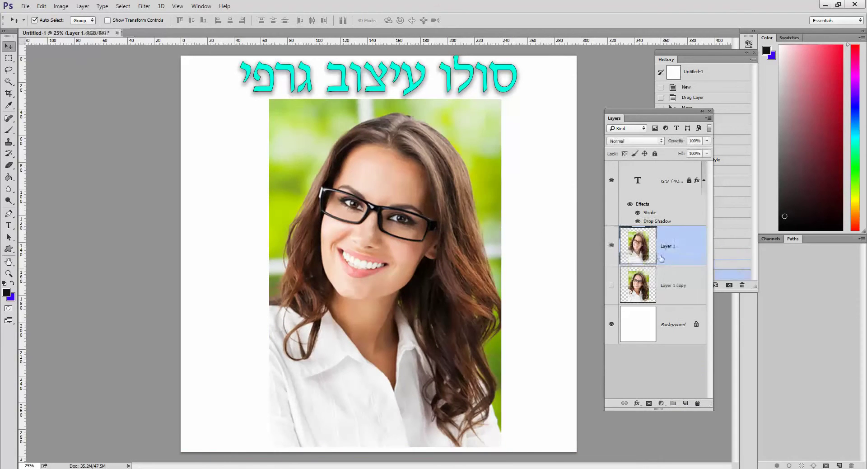
double_click(668, 286)
type("ה")
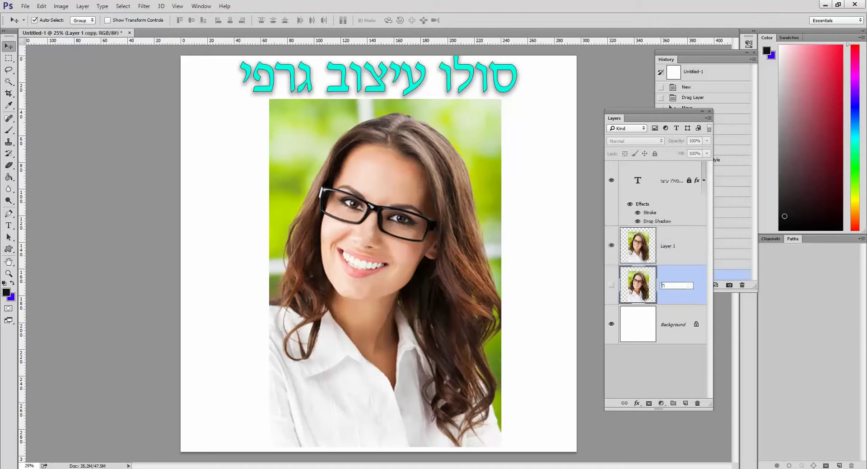
type("שתשוכפלת")
key("Return")
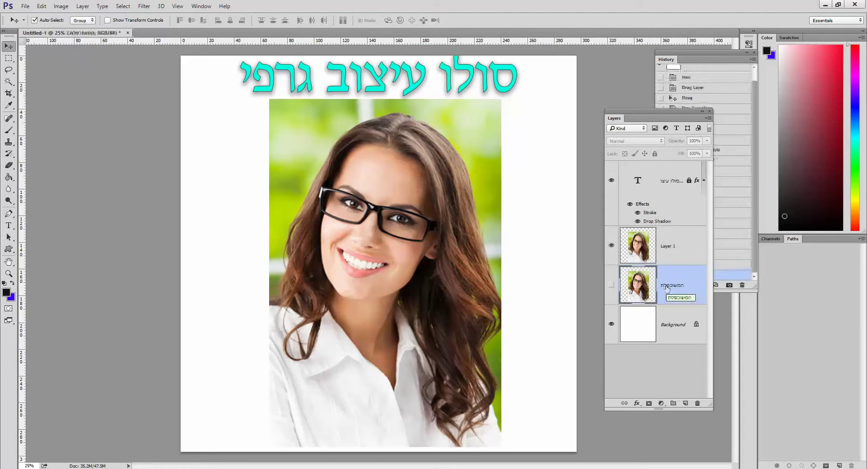
- Clear a narrow vertical strip through the portrait's left part and a horizontal strip below the chin on Layer 1
left_click(671, 250)
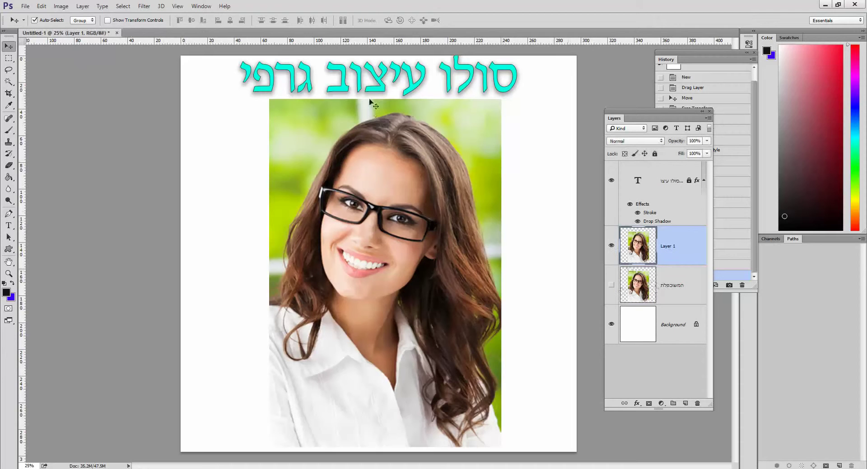
left_click(9, 58)
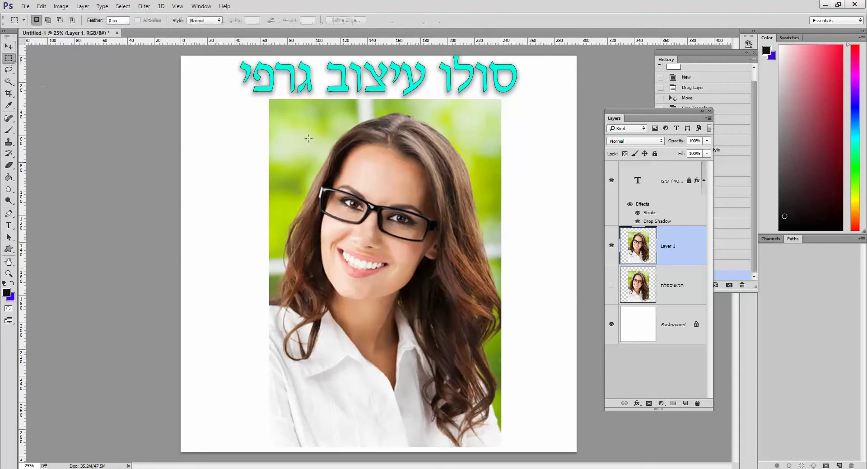
left_click_drag(310, 86, 328, 452)
key("Delete")
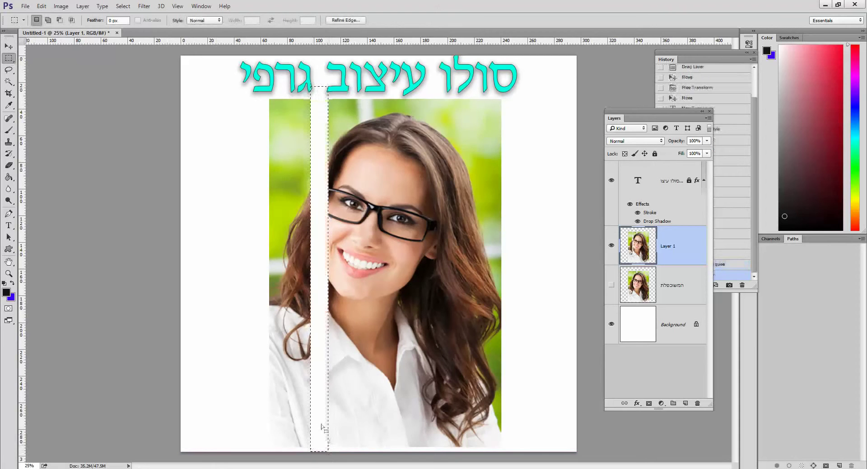
left_click_drag(228, 354, 533, 376)
key("Delete")
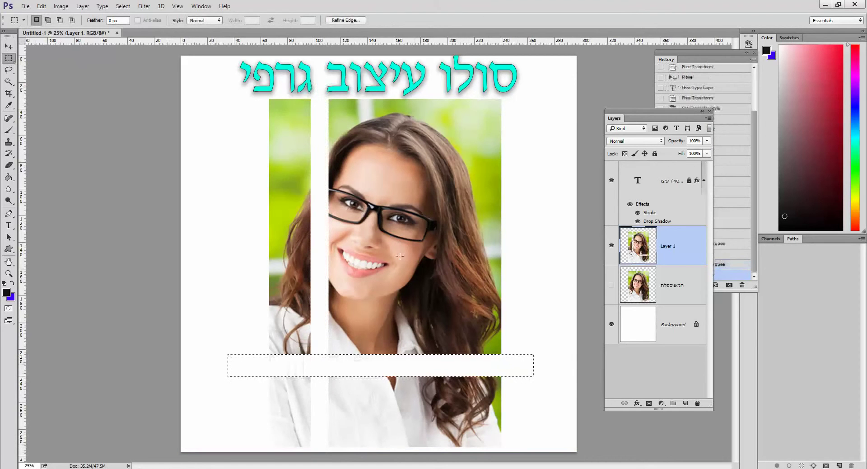
- Clear a horizontal strip at eye level and a vertical strip through the hair right of the face on Layer 1
left_click_drag(251, 195, 552, 215)
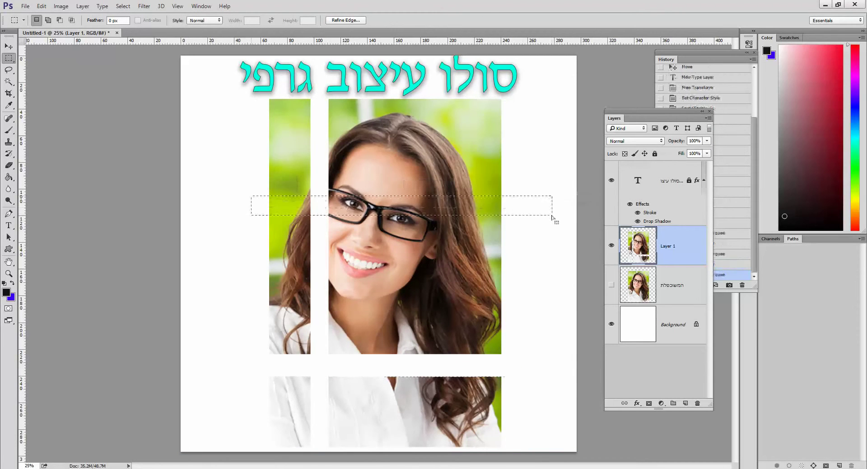
key("Delete")
left_click_drag(423, 81, 451, 451)
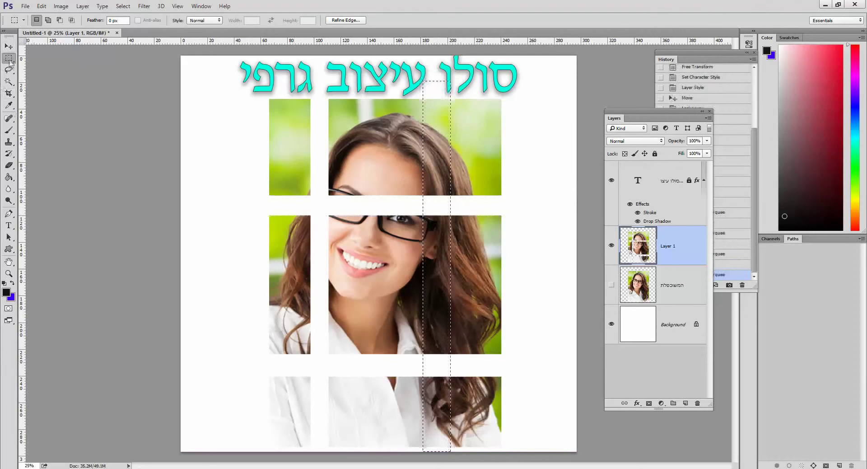
key("Delete")
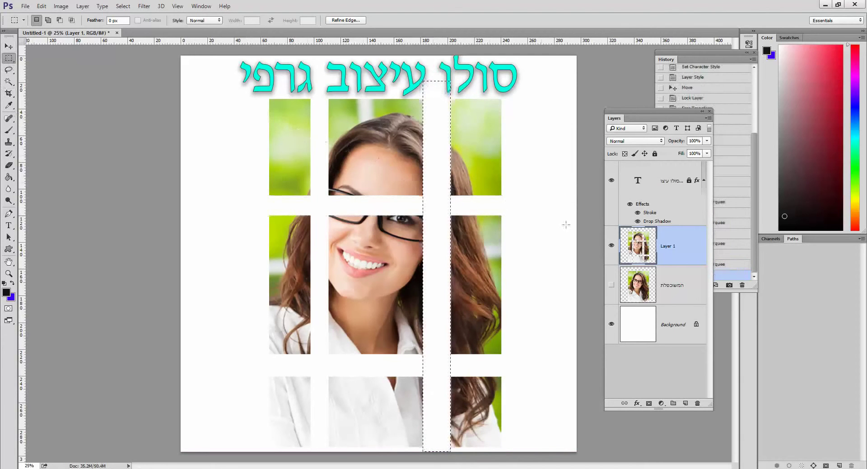
- Load the outlines of Layer 1's tiles as a selection and add a new layer named הצללה above it
left_click(639, 248, "ctrl")
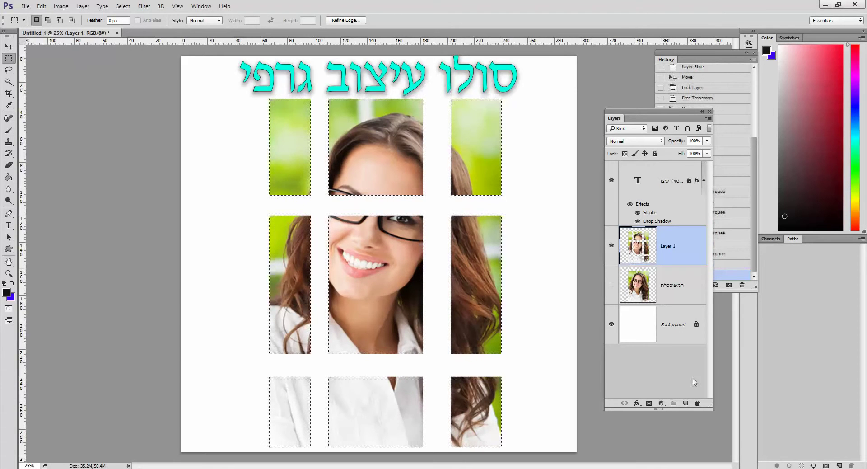
left_click(686, 404)
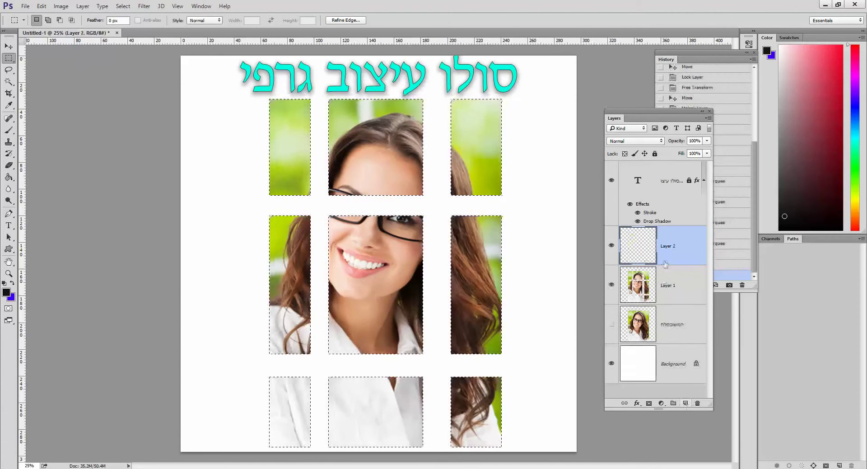
double_click(668, 247)
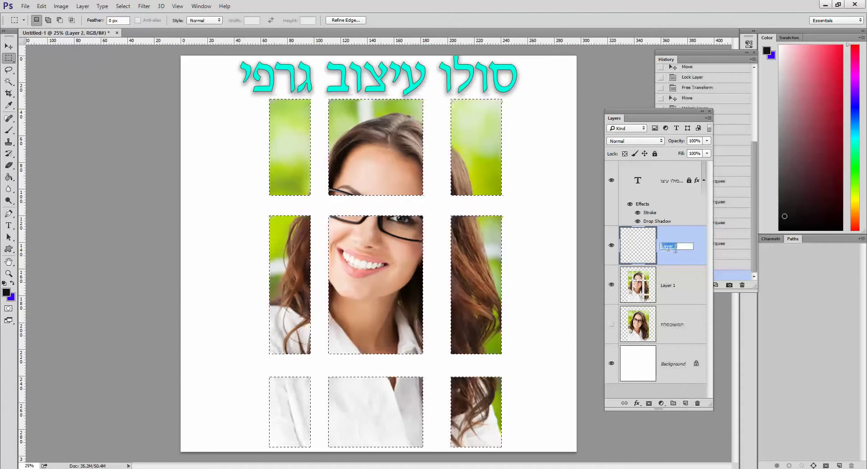
key("BackSpace")
type("הצללה")
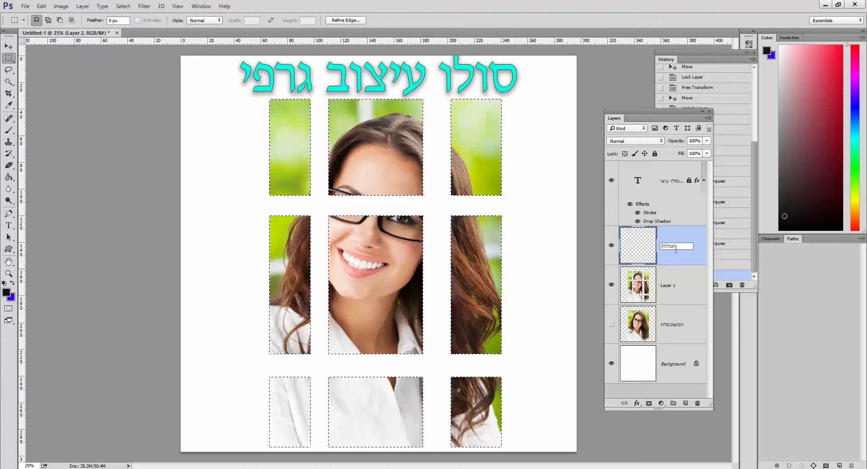
key("Return")
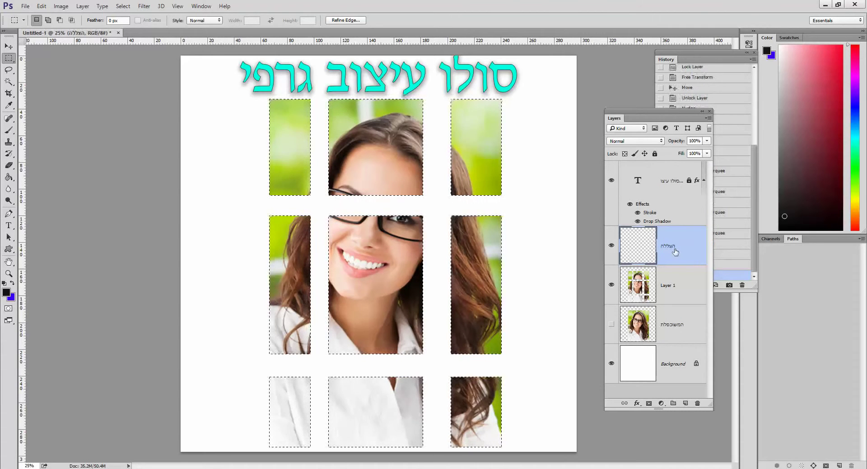
- Feather the selection around the portrait tiles to soften its edges
left_click(120, 8)
mouse_move(136, 123)
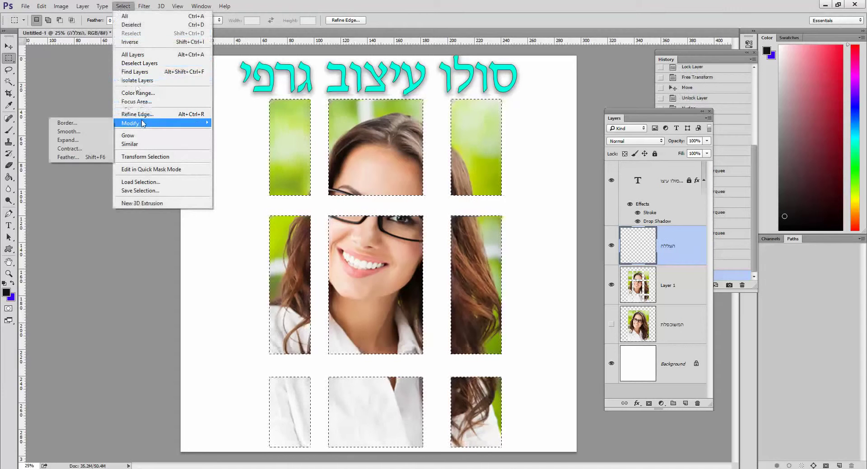
left_click(68, 156)
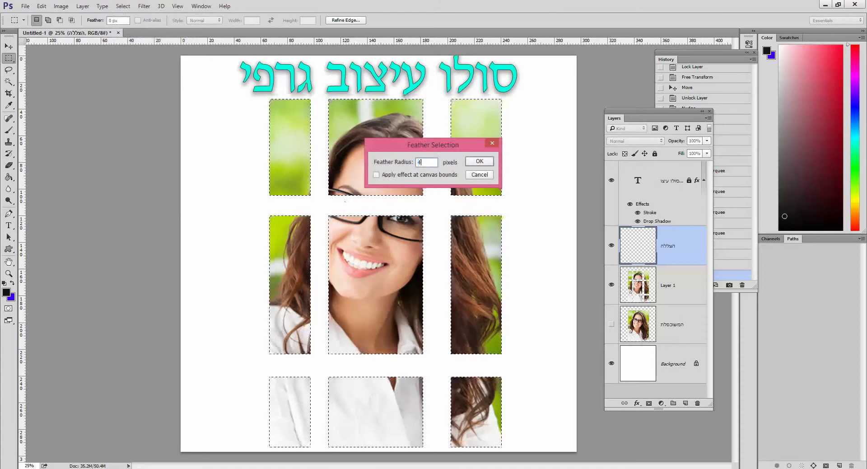
key("Return")
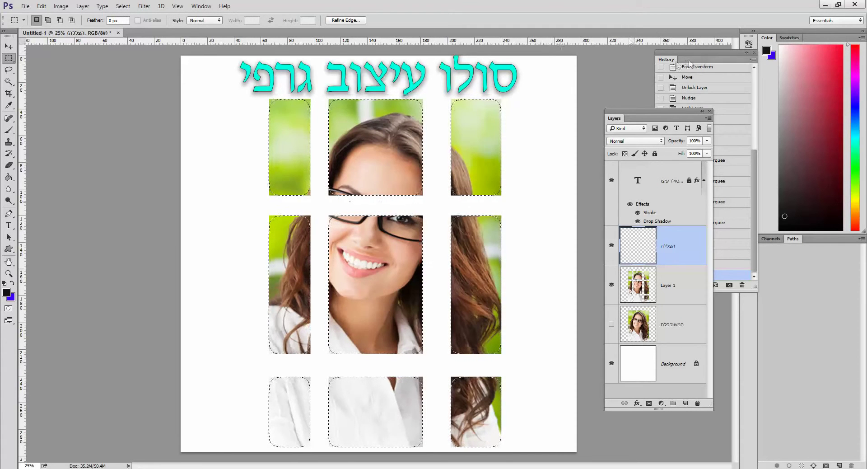
- Fill the feathered selection on the הצללה layer with black in Normal mode at 100% opacity and deselect
left_click_drag(677, 63, 58, 81)
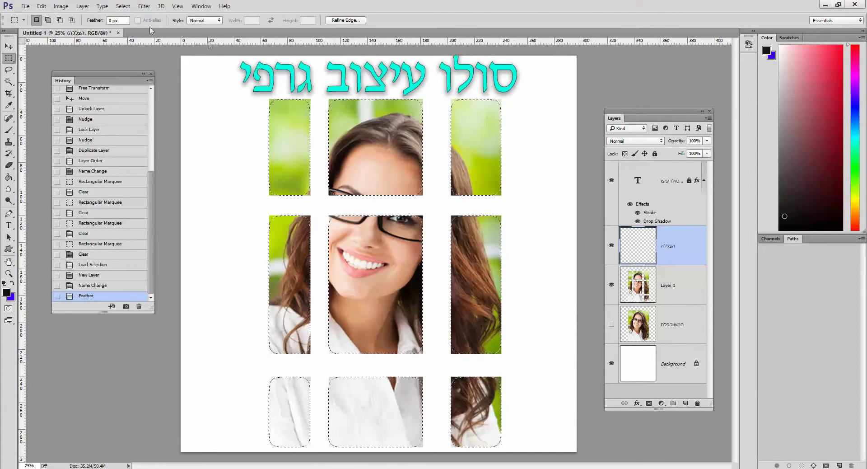
left_click(41, 6)
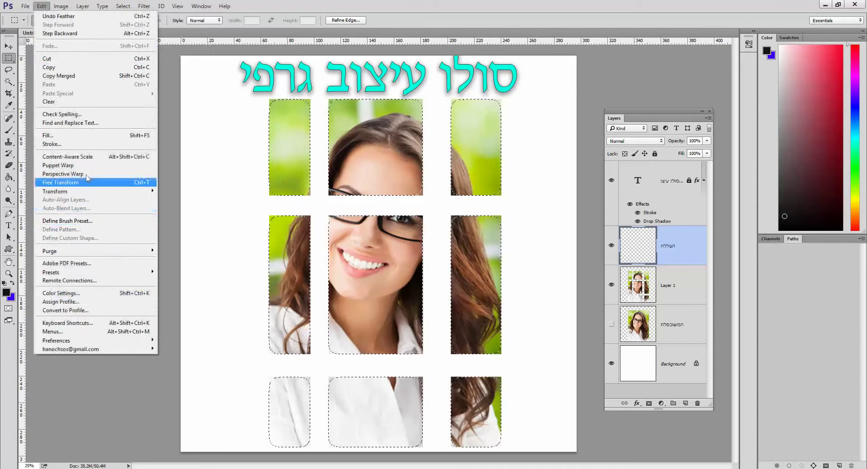
left_click(121, 135)
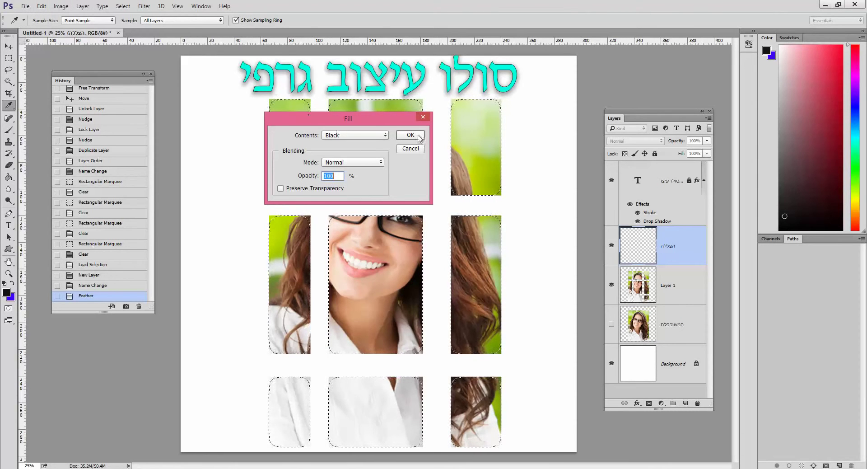
left_click(411, 135)
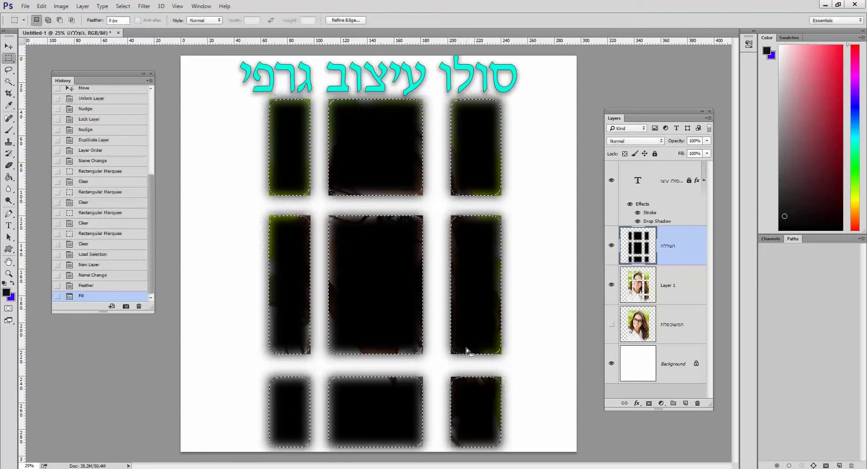
left_click(121, 8)
left_click(131, 25)
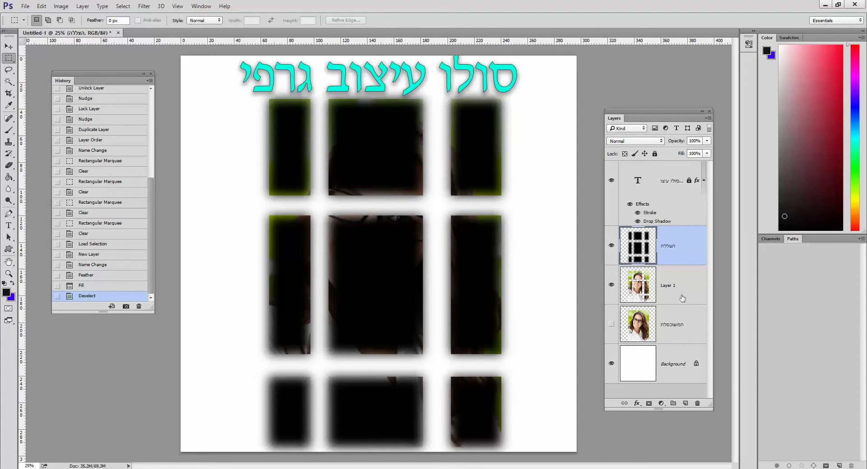
- Place Layer 1 above the הצללה shadow layer and show the hidden המשוכפלת layer
left_click_drag(683, 298, 678, 235)
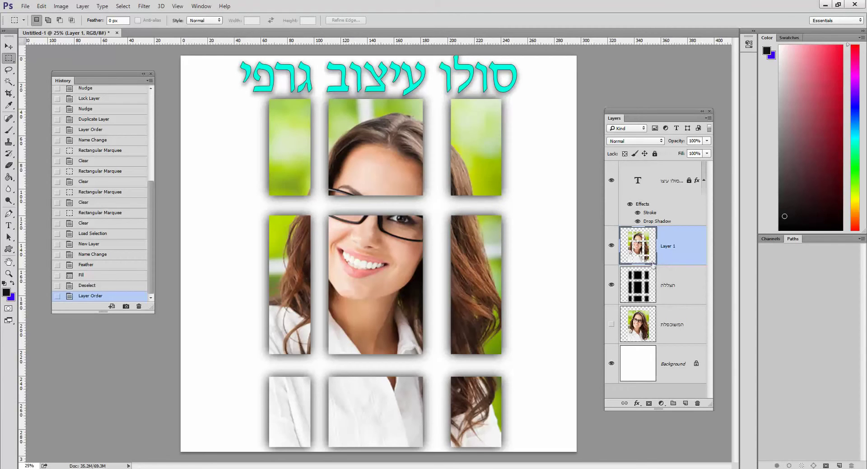
left_click(612, 325)
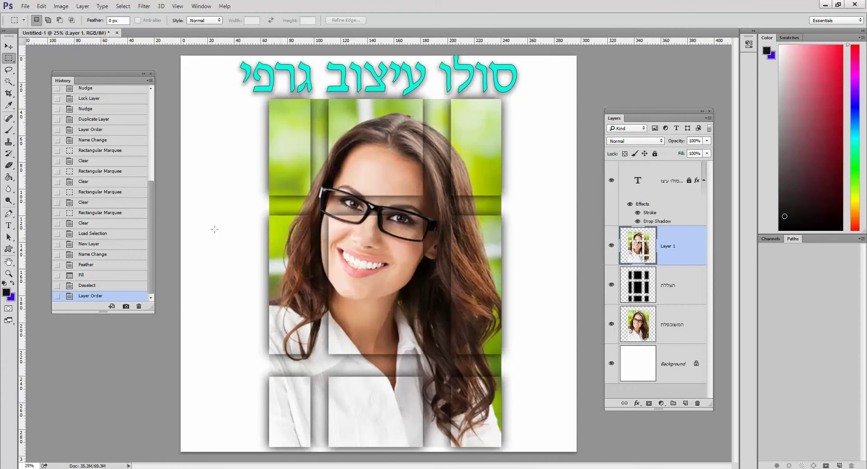
- Check the tile shadows on the portrait up close and duplicate the הצללה layer to strengthen them
key("z")
left_click(344, 258)
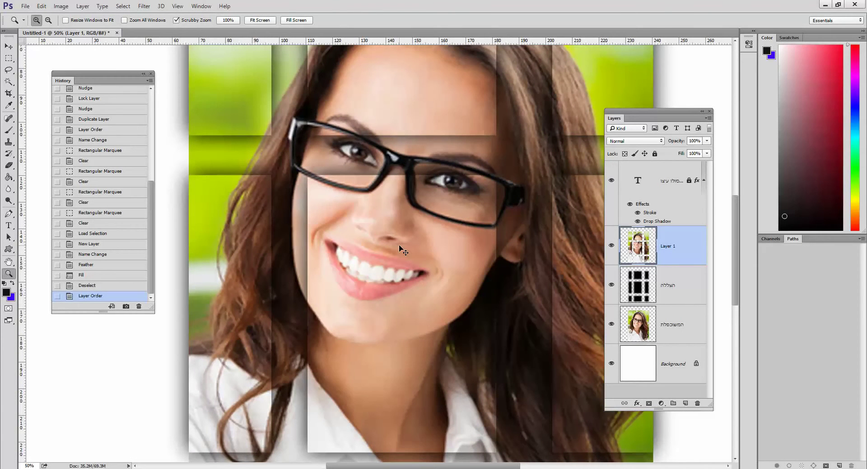
key("ctrl+0")
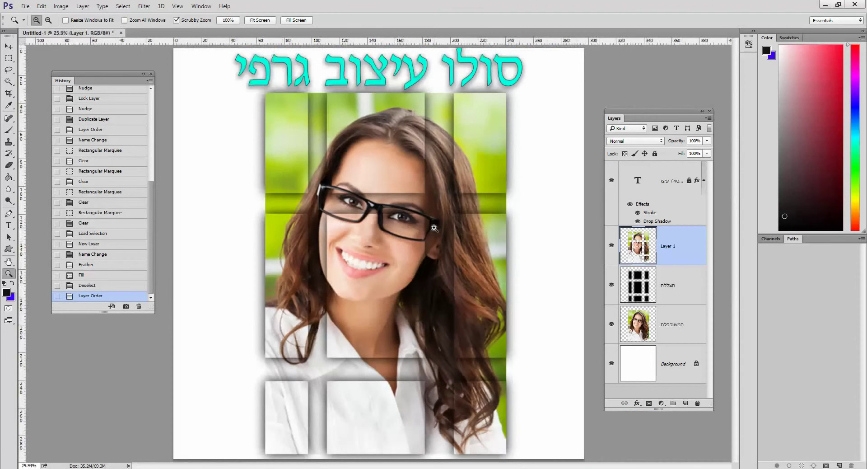
left_click(685, 286)
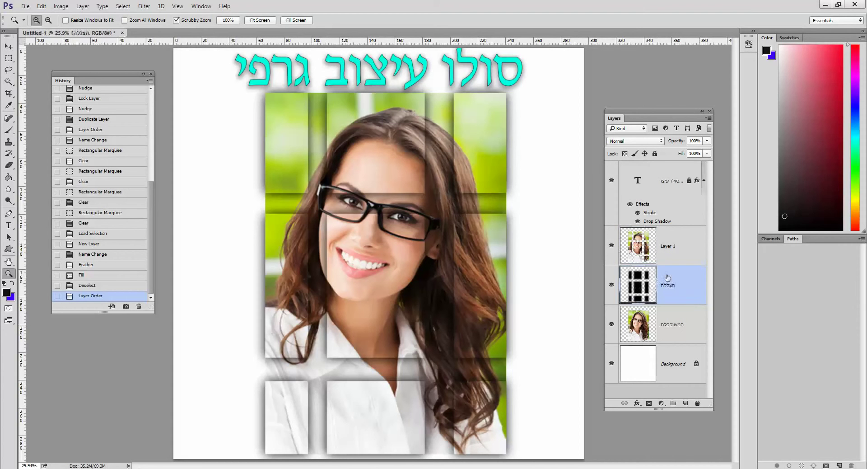
left_click_drag(668, 277, 687, 401)
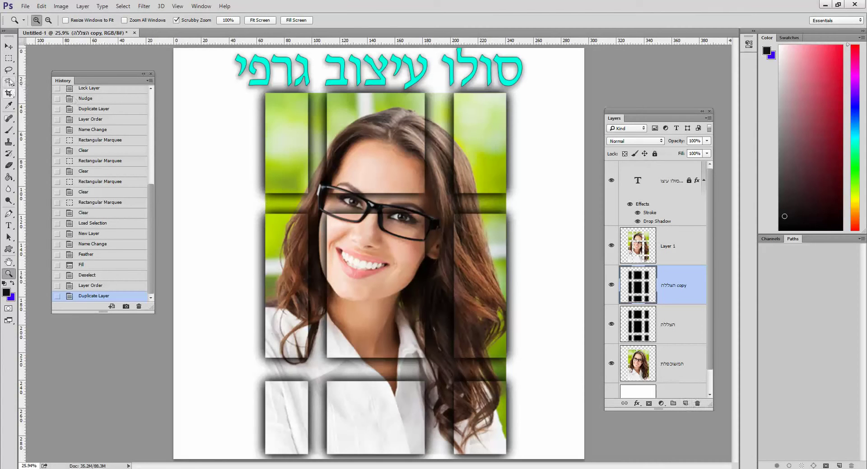
- Crop the canvas to the outer edges of the portrait tiles and fit the result in the window
left_click(9, 94)
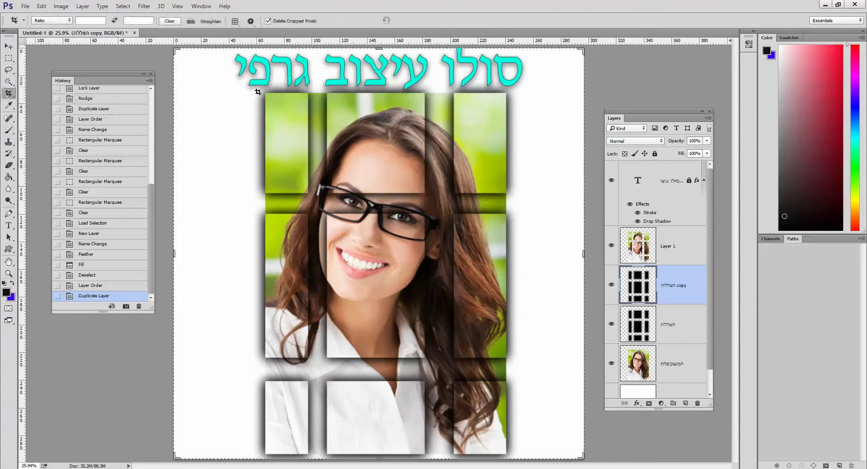
left_click_drag(266, 91, 507, 451)
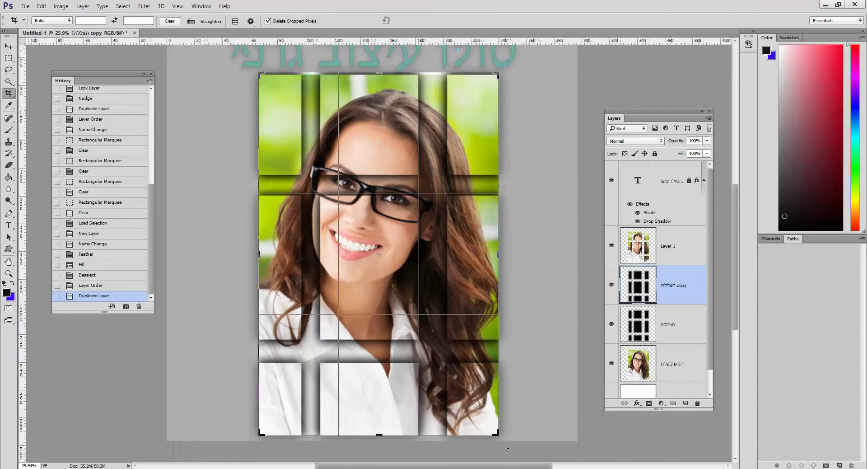
key("Return")
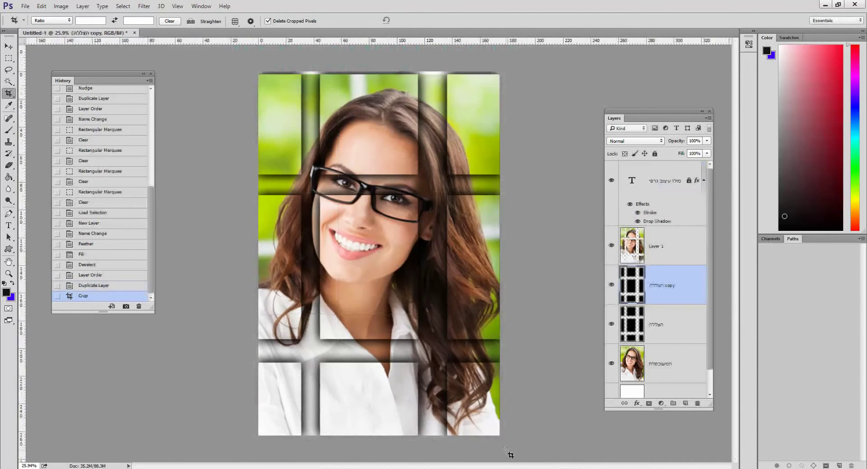
key("ctrl")
key("ctrl+0")
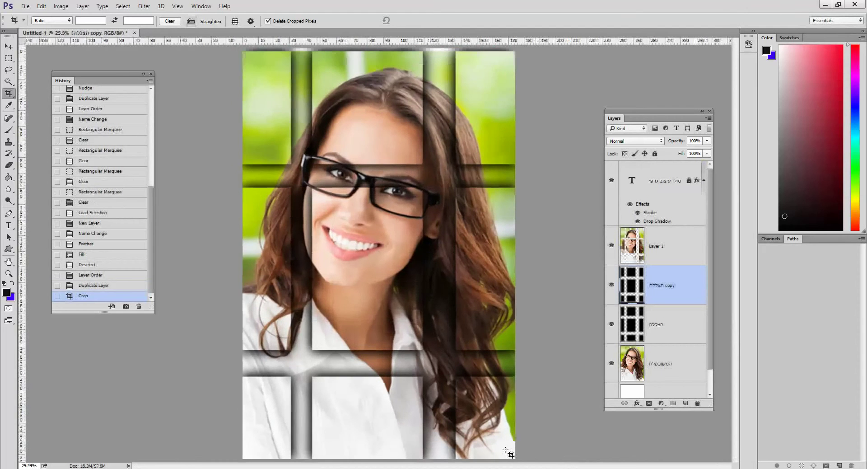
- Add a new layer above the text layer and draw a rectangular selection around the whole cropped portrait
left_click(685, 404)
left_click_drag(675, 287, 671, 170)
left_click(8, 57)
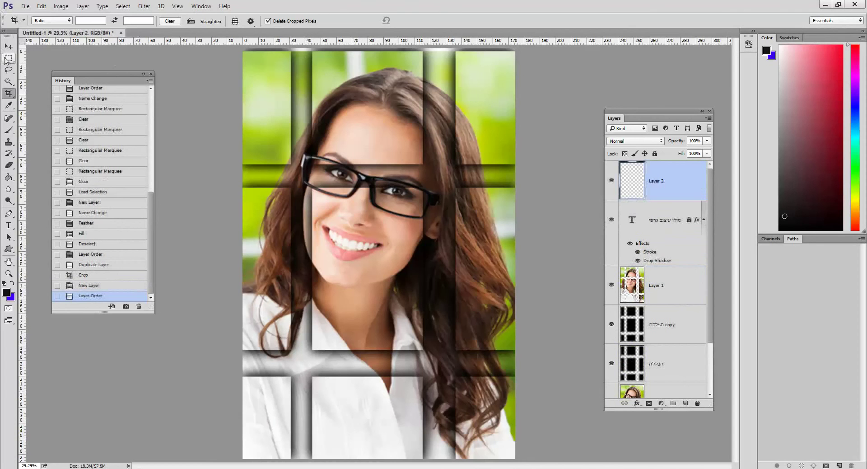
left_click_drag(243, 54, 523, 463)
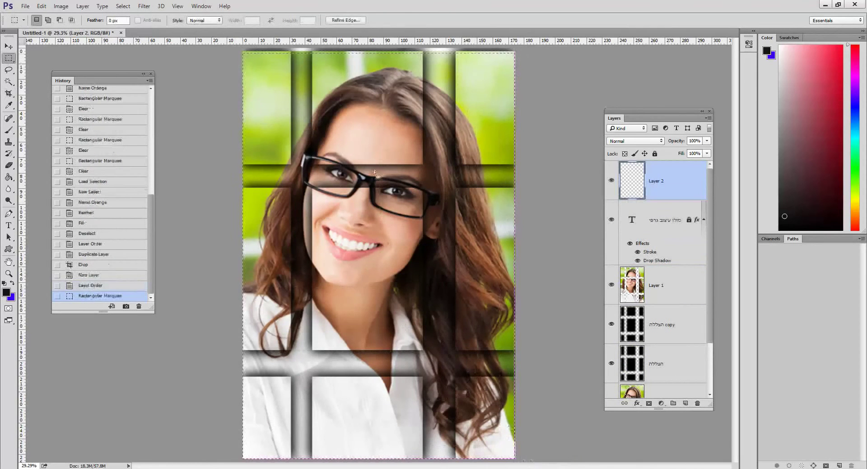
- Try a black 100 px centered stroke around the selection on Layer 2, and undo it
left_click(41, 6)
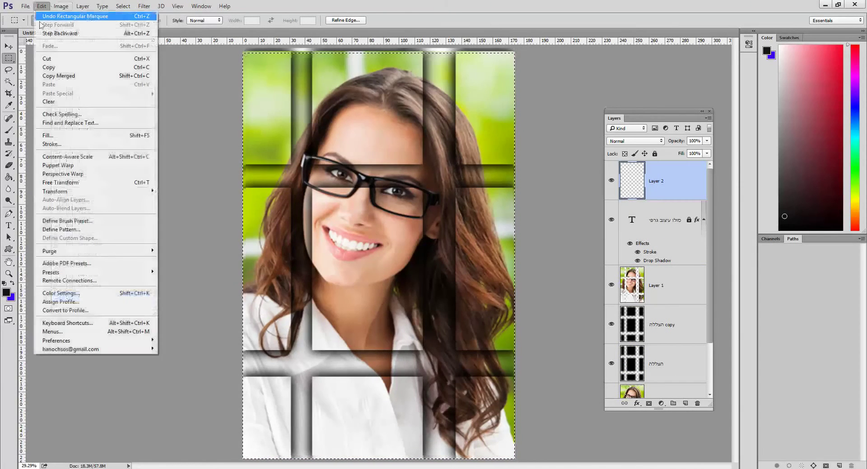
left_click(67, 139)
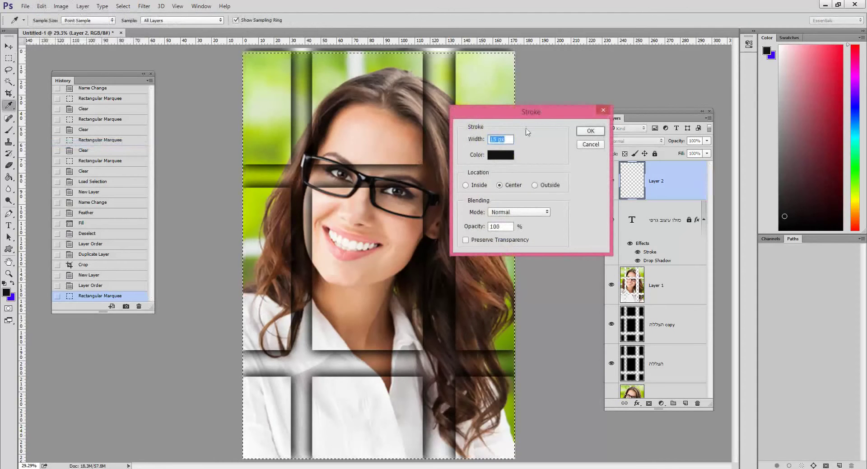
type("100")
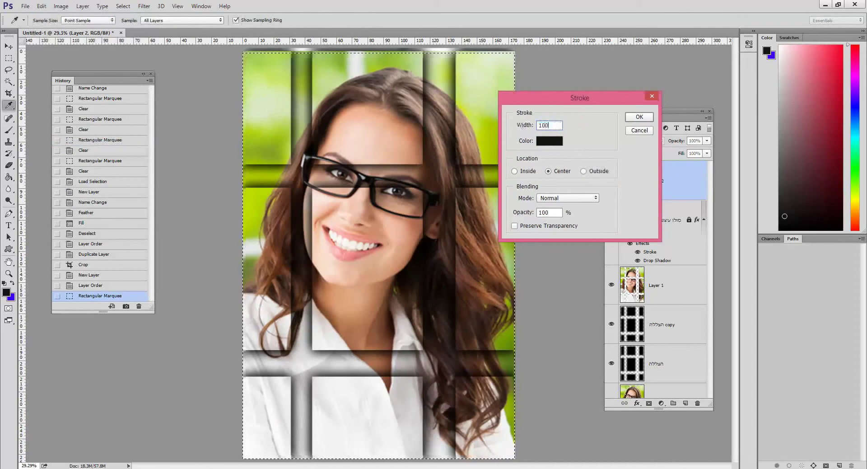
key("Return")
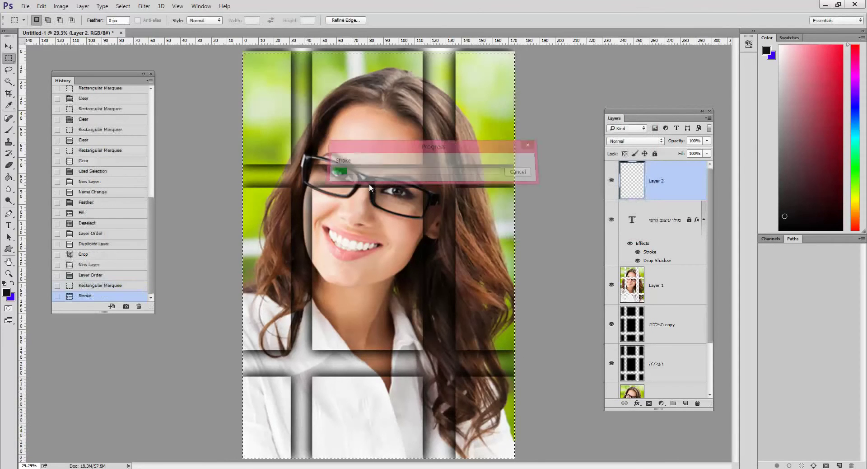
key("ctrl+d")
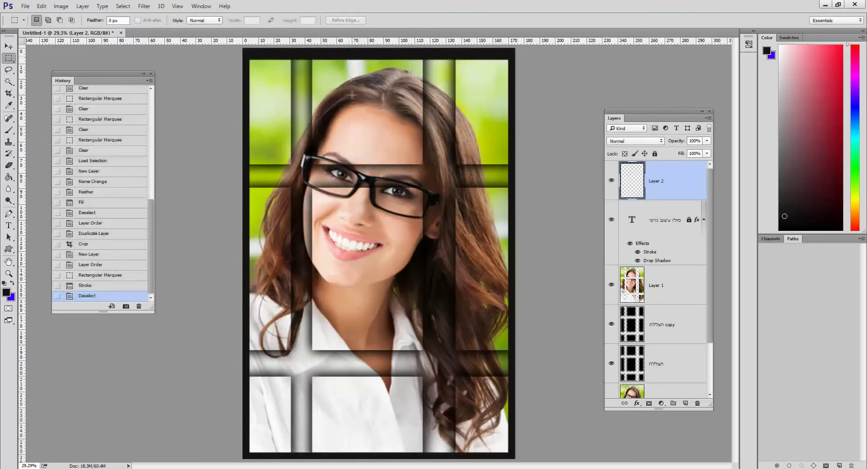
key("ctrl+z")
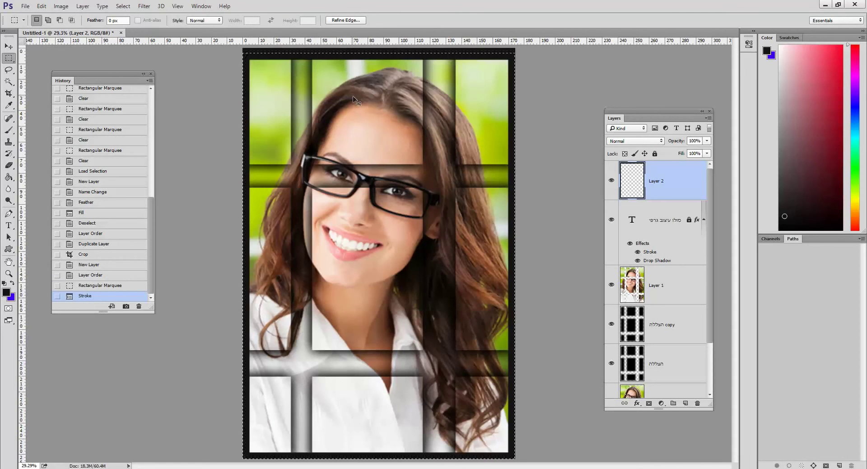
key("ctrl+z")
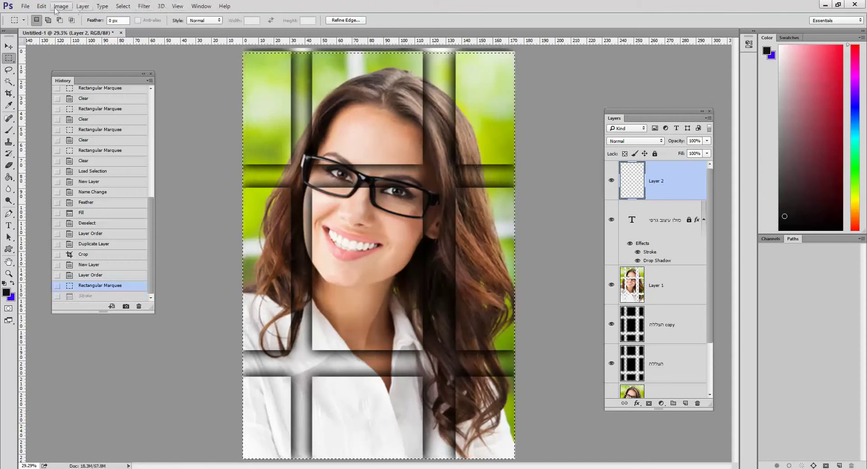
- Stroke the selection on Layer 2 with white (ffffff) at 100 px, centered, and deselect
left_click(42, 6)
left_click(57, 145)
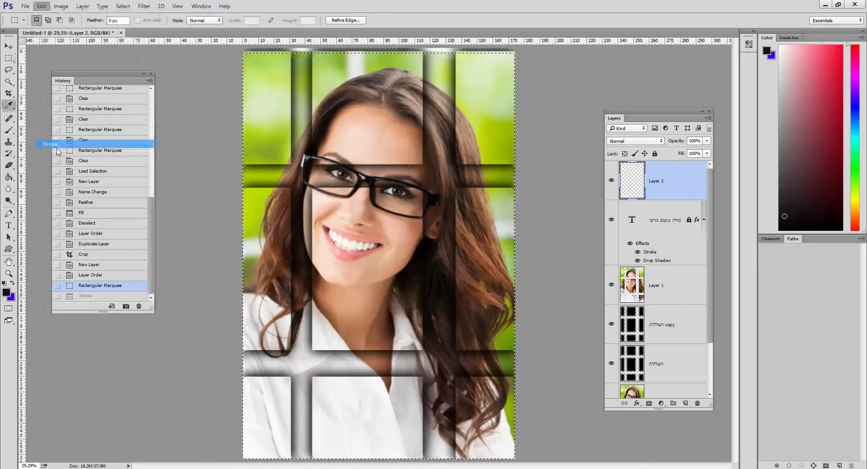
left_click(554, 141)
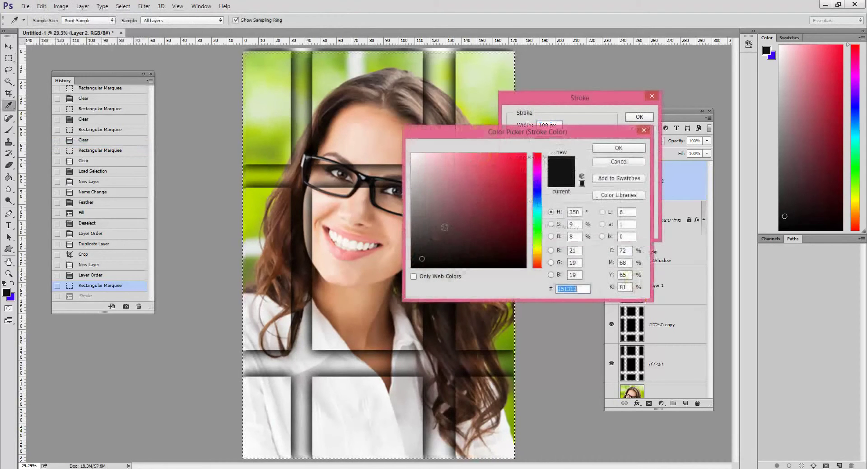
left_click(412, 154)
left_click(626, 150)
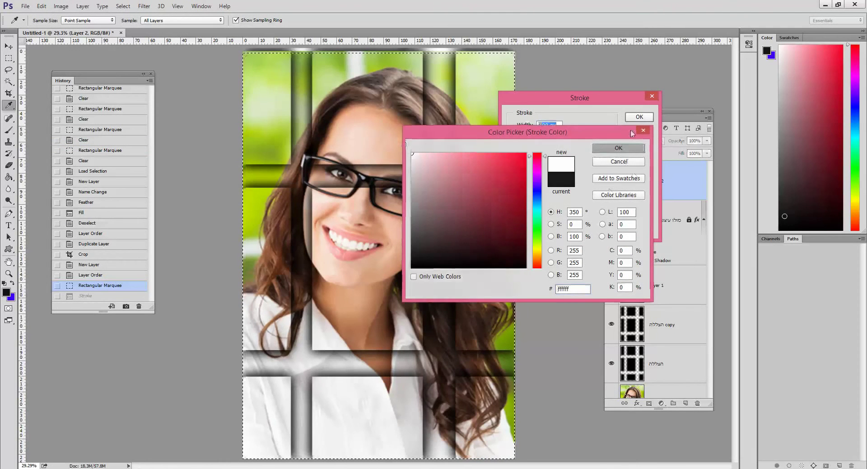
left_click(640, 117)
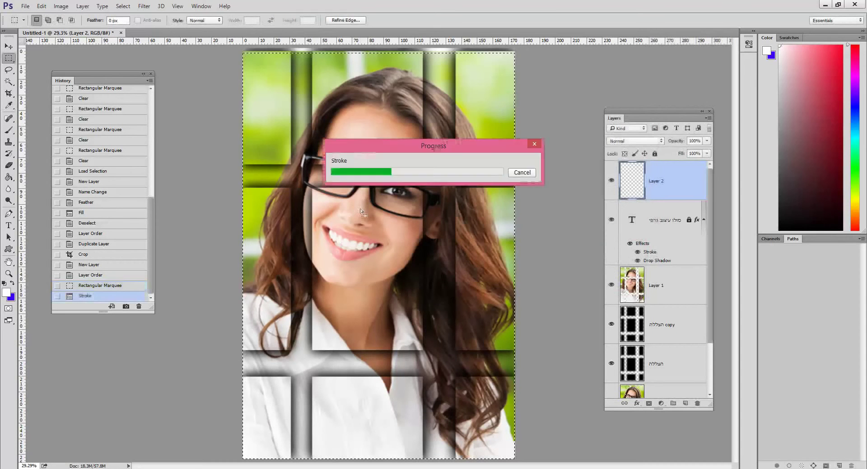
key("ctrl+d")
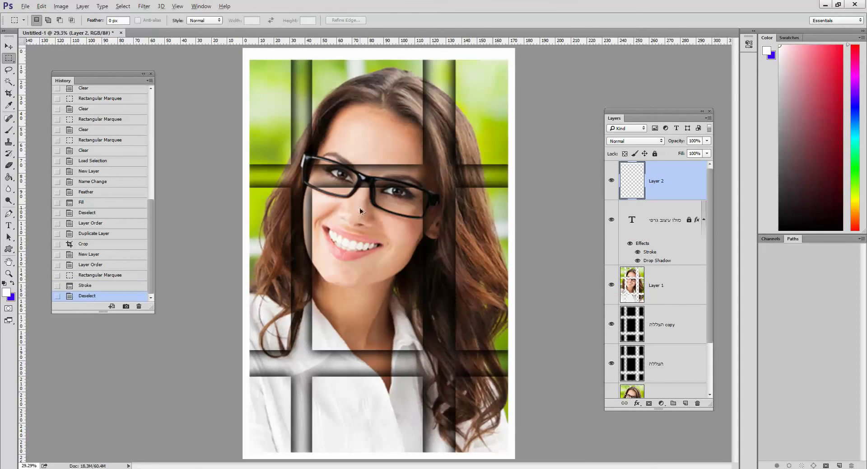
- Delete Layer 2 with its white border and clear the selection
key("ctrl+z")
mouse_move(705, 195)
left_mouse_down()
mouse_move(705, 387)
mouse_move(698, 403)
left_mouse_up()
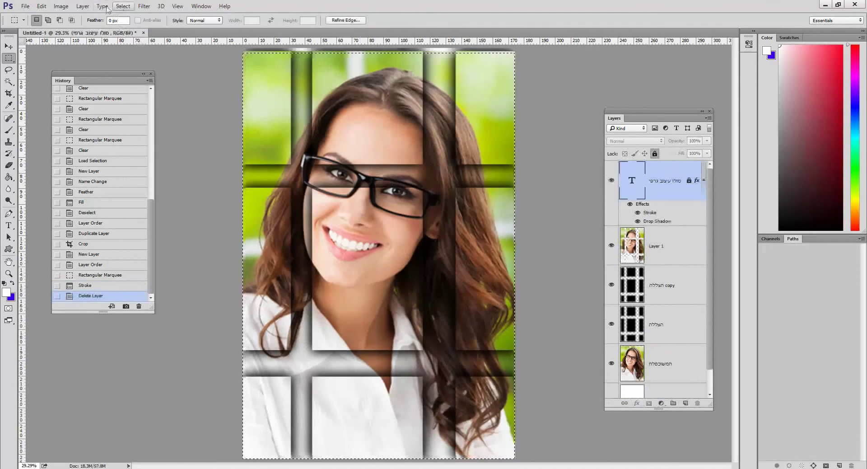
key("ctrl+d")
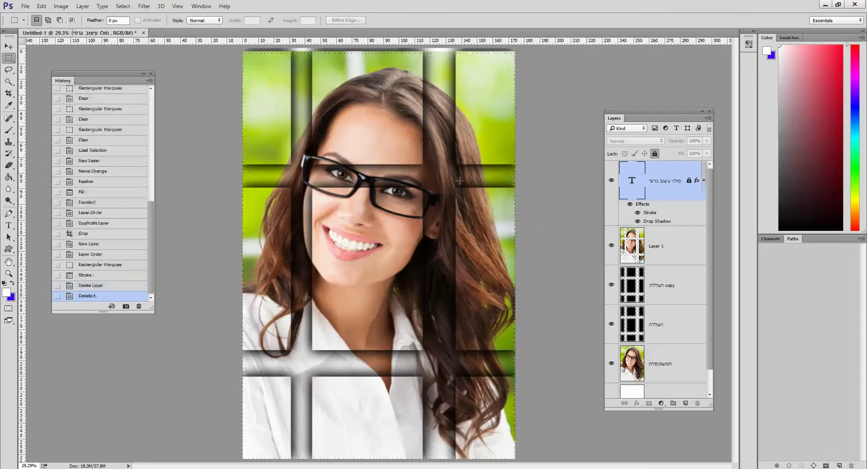
- Add a new layer above the text layer, fill the whole canvas with white in Normal mode at 100% opacity, and deselect
left_click(685, 403)
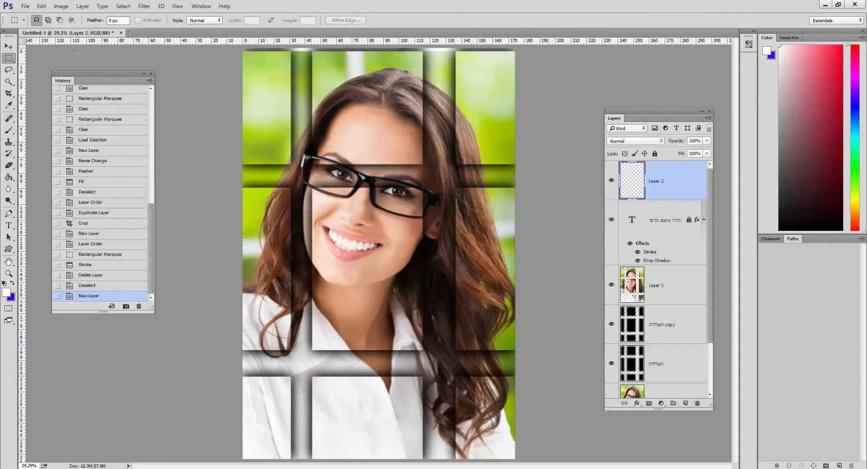
key("ctrl+a")
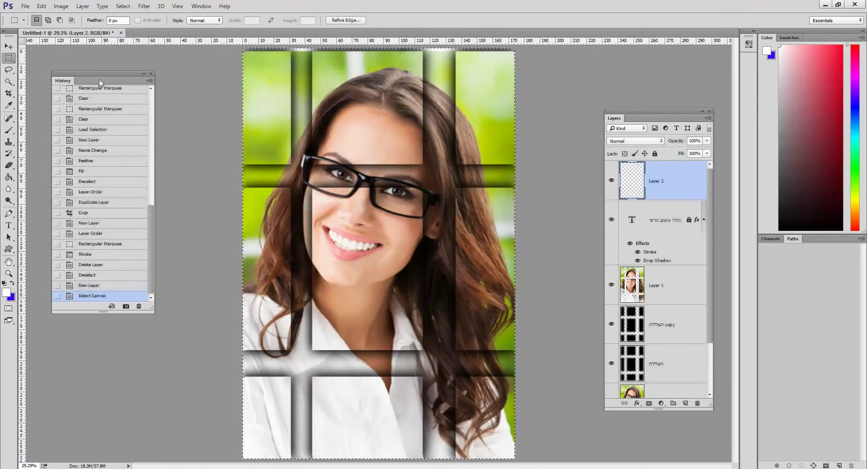
left_click(41, 6)
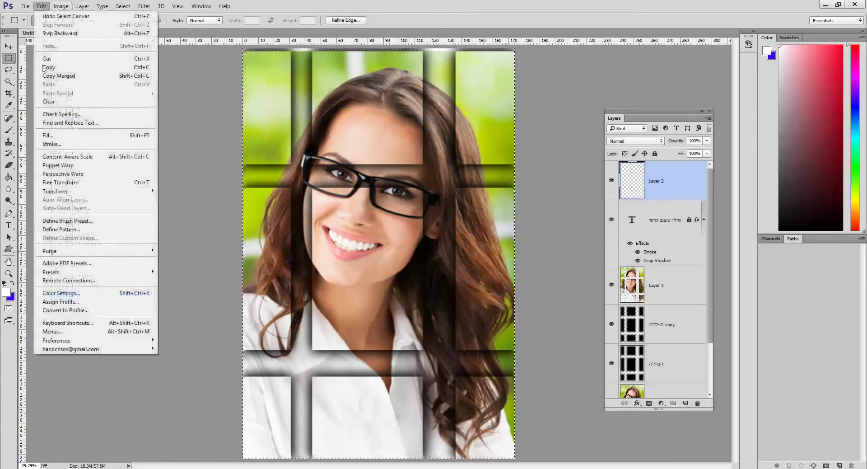
left_click(50, 135)
left_click(355, 135)
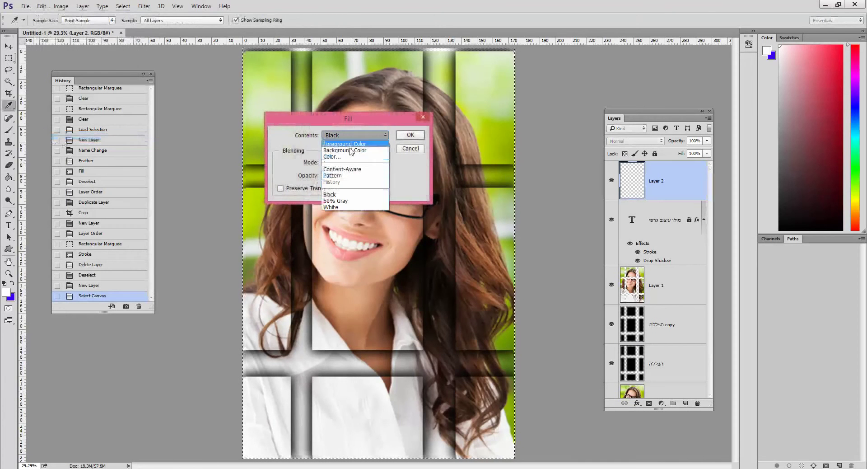
left_click(343, 211)
left_click(410, 134)
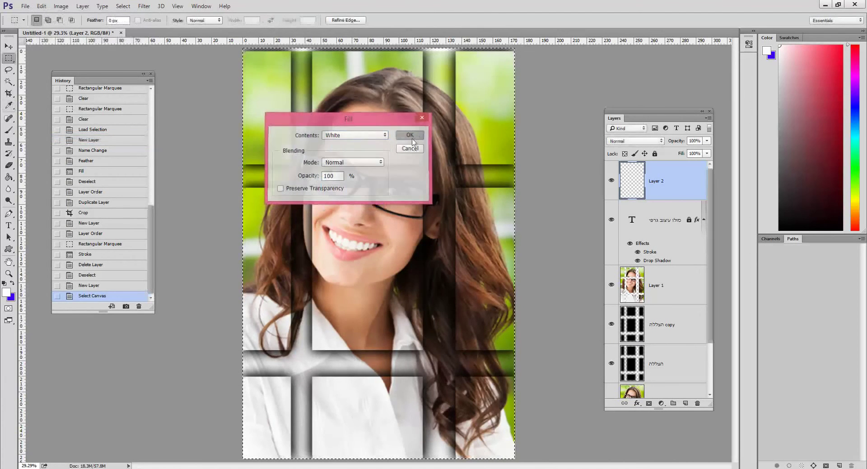
left_click(123, 6)
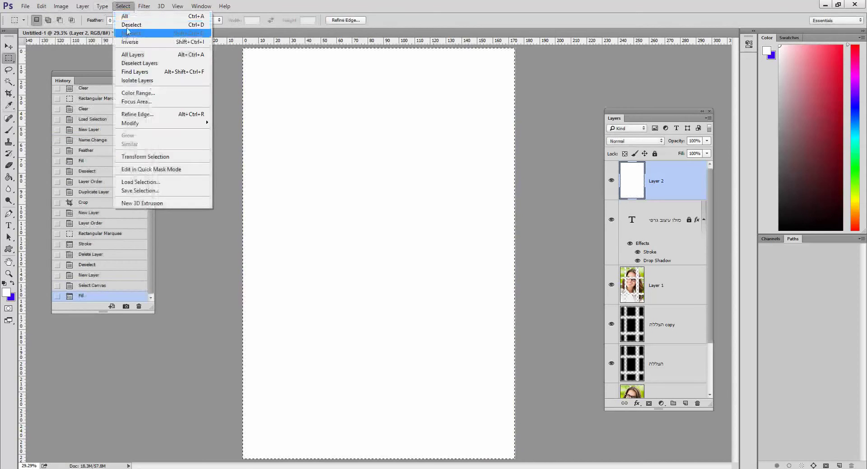
left_click(129, 25)
- Draw a rectangular selection slightly inside the canvas edges and feather it by 185 pixels
right_click(9, 58)
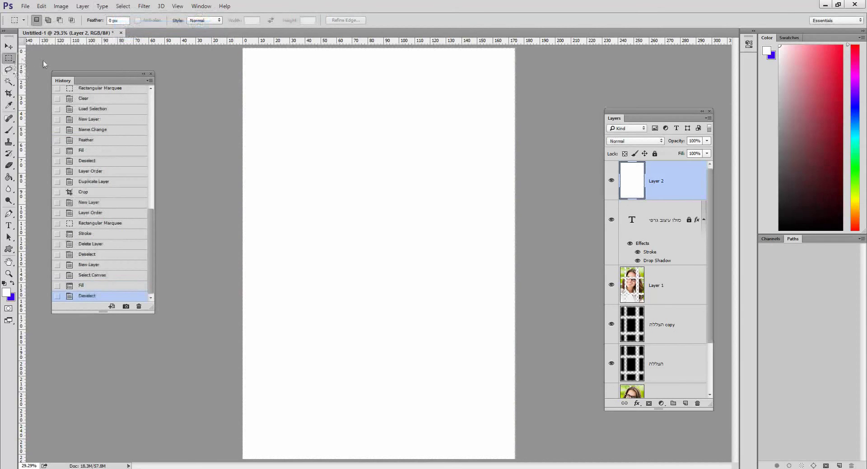
left_click(47, 60)
left_click_drag(262, 66, 498, 445)
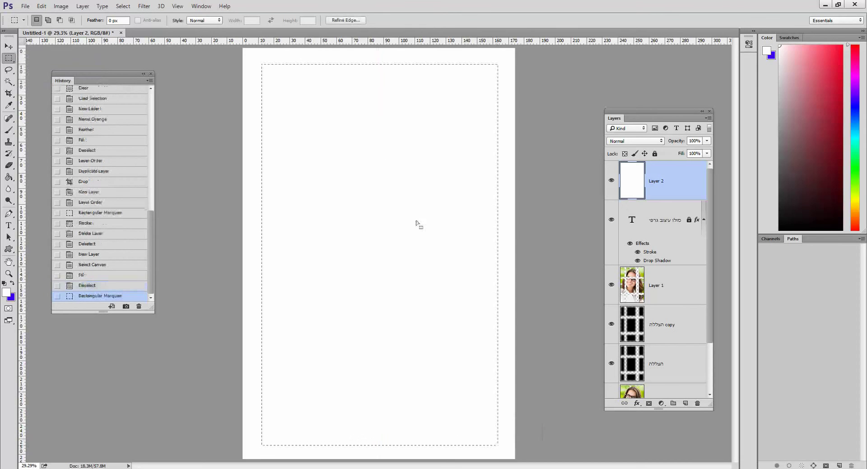
right_click(378, 128)
left_click(398, 148)
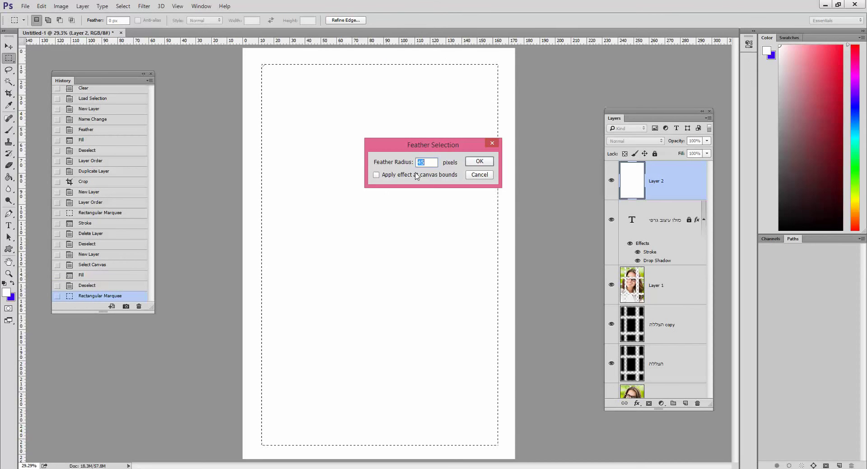
type("185")
key("Return")
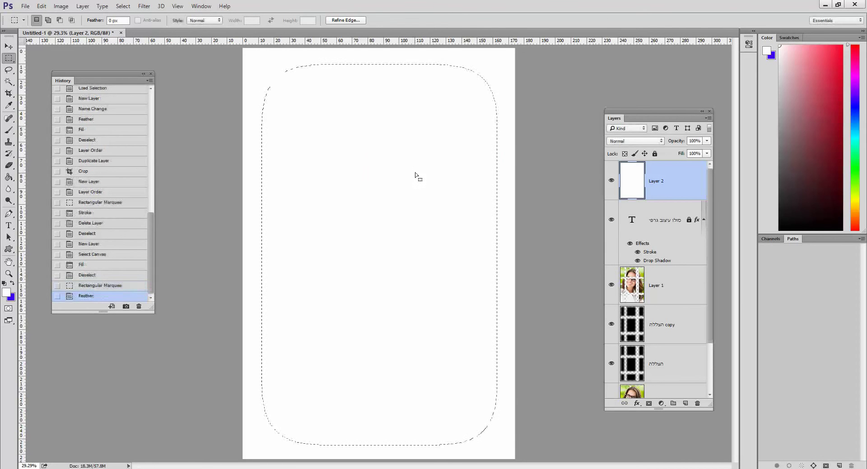
- Clear the feathered area from the white layer twice to leave a soft white vignette, and deselect
key("Delete")
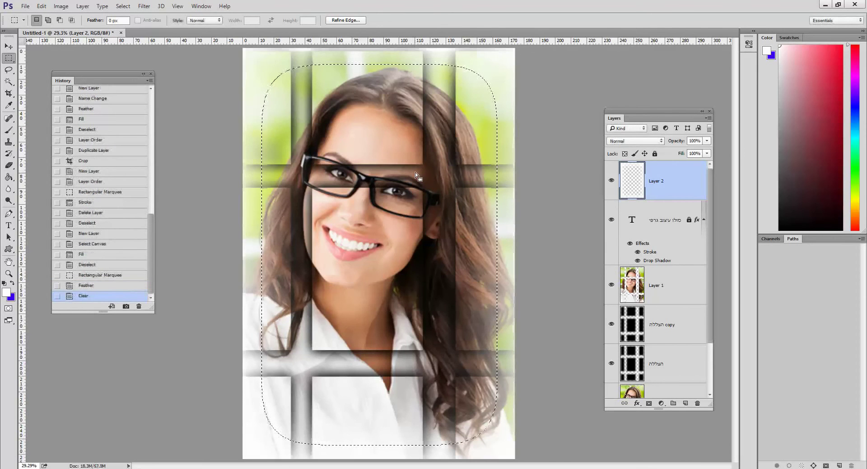
key("Delete")
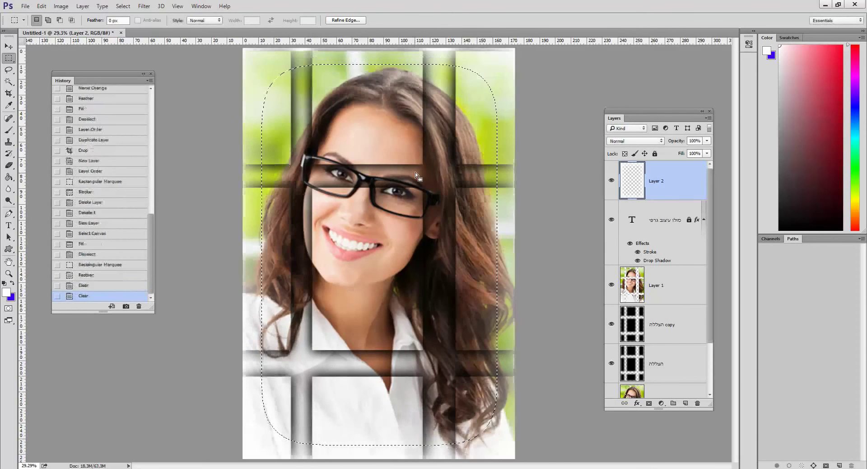
key("ctrl+d")
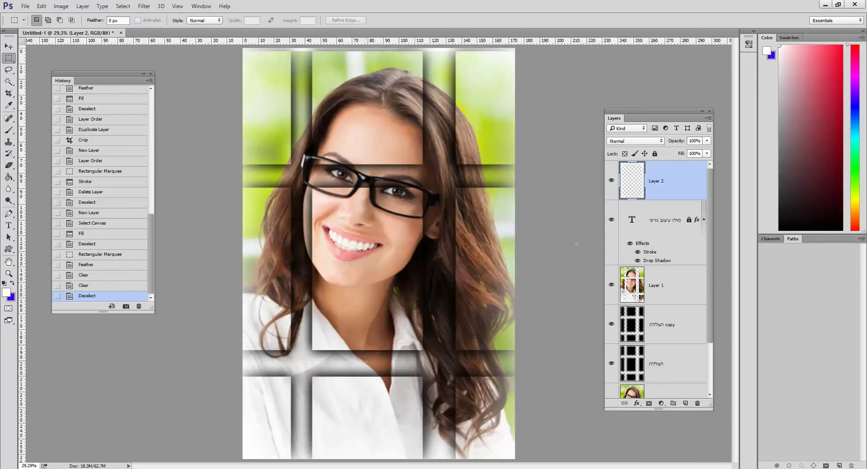
- Revert the document through its history to the layer order state before the הצללה layer was duplicated and the canvas cropped
left_click(96, 224)
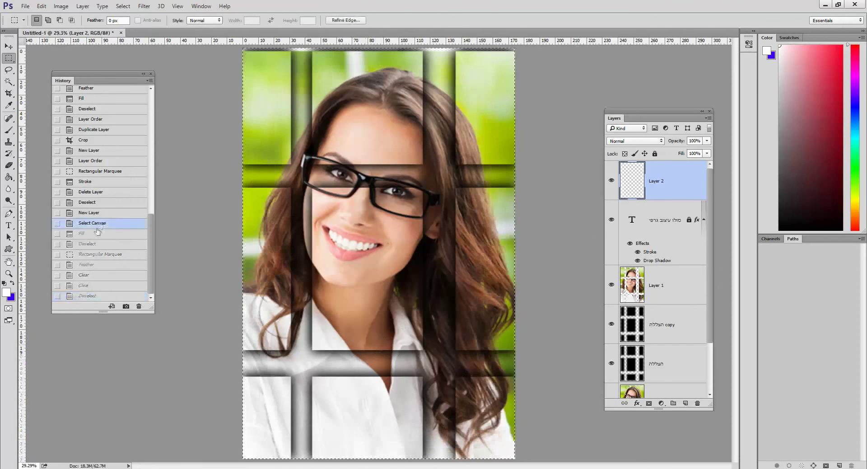
left_click(109, 192)
left_click(113, 171)
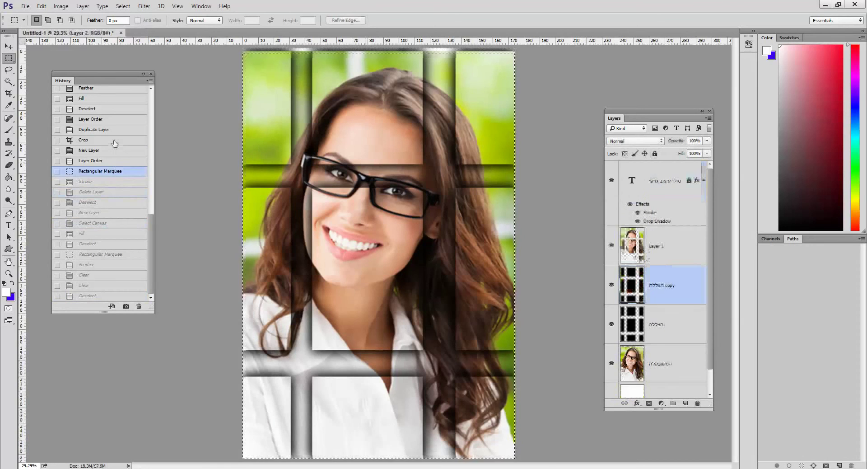
left_click(109, 120)
left_click_drag(152, 228, 160, 163)
scroll(162, 164, "down", 1)
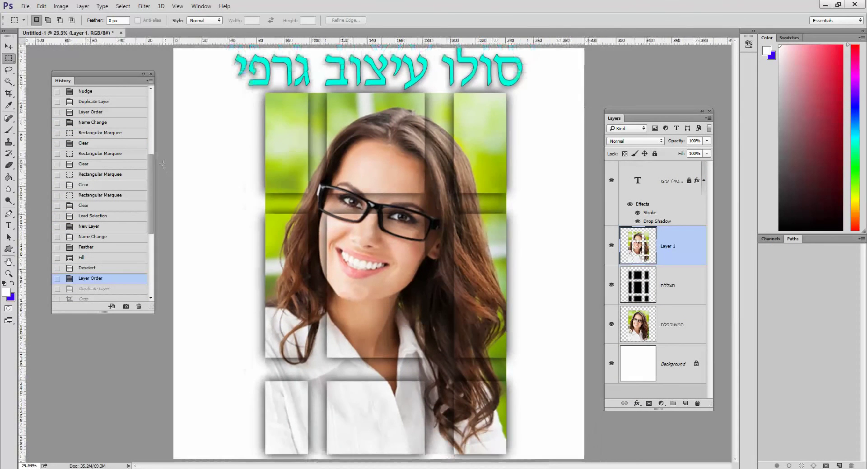